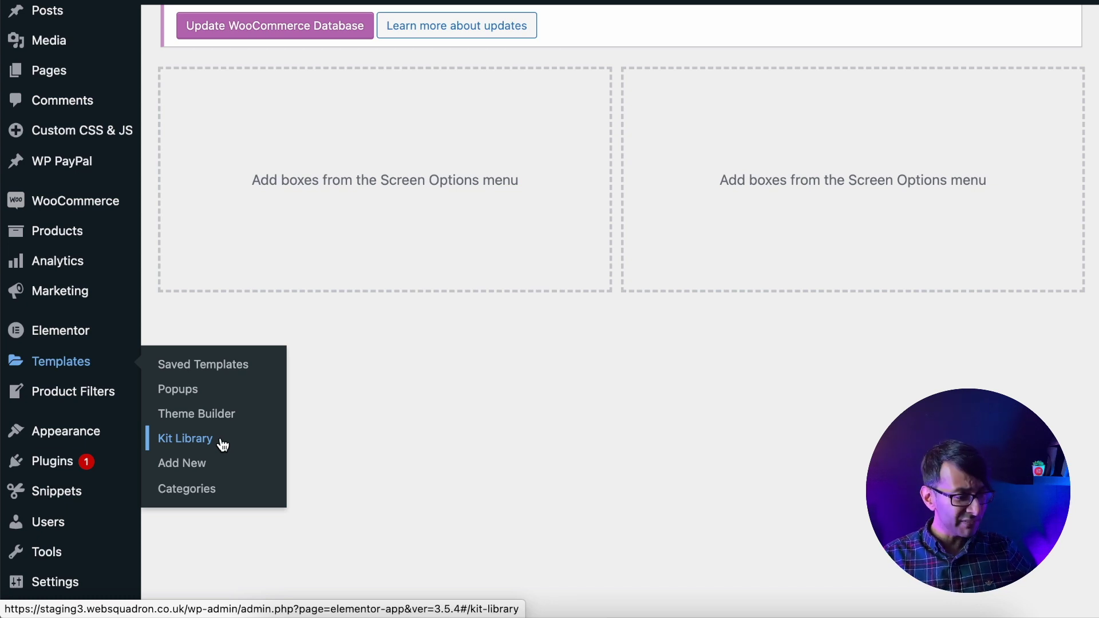
# Open the Kit Library, reverse the sort order and restore it, then preview Portfolio Wireframe 2
pyautogui.click(222, 443)
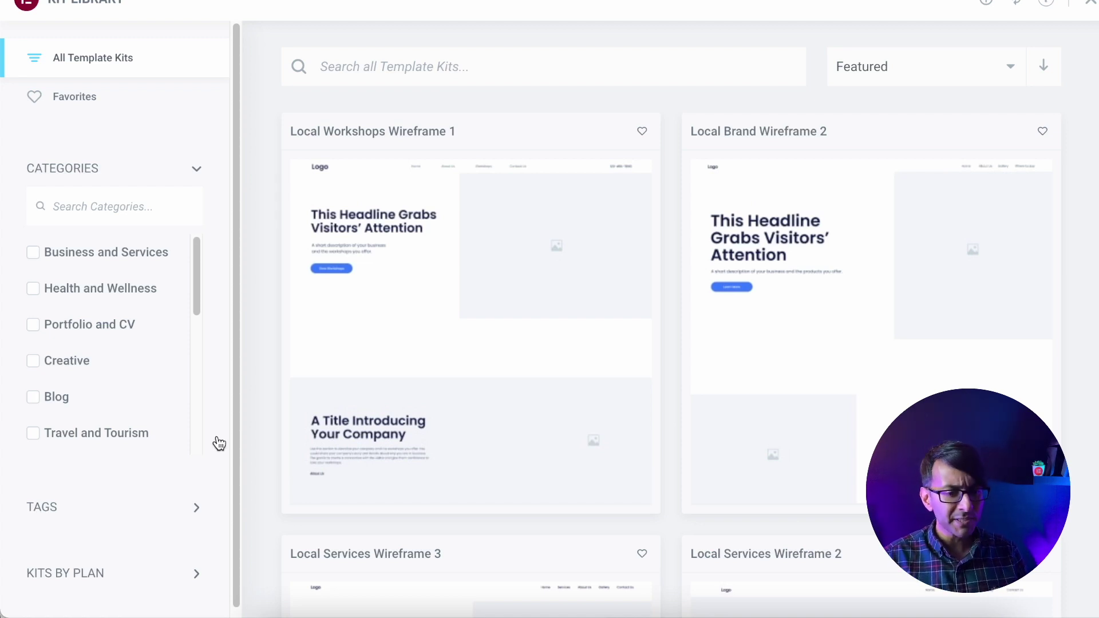
pyautogui.click(1047, 69)
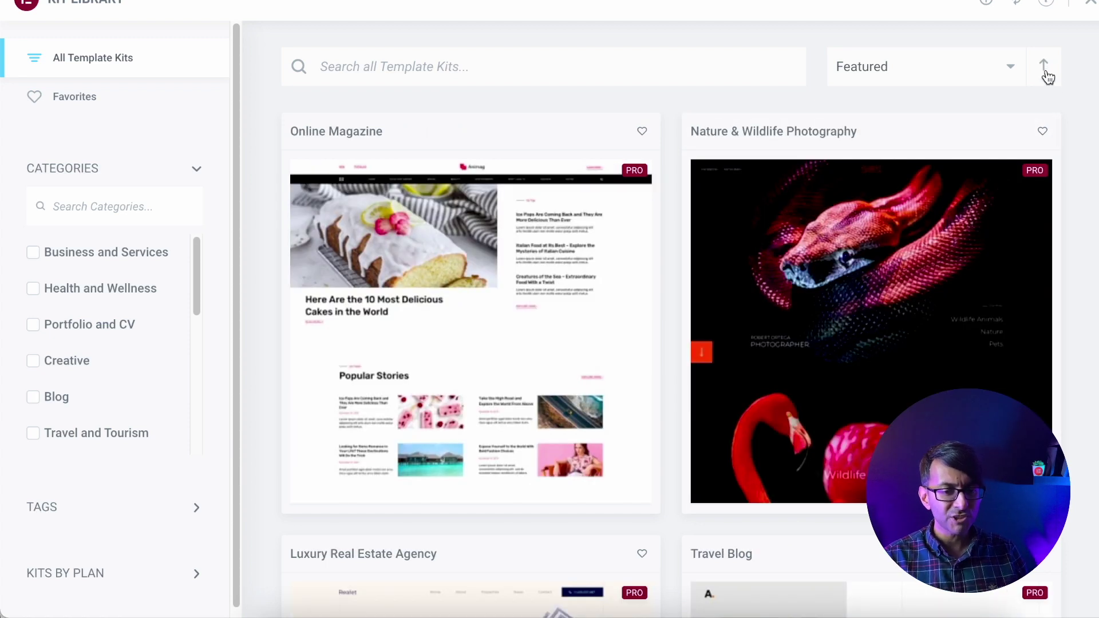
pyautogui.scroll(-3, 889, 293)
pyautogui.scroll(-5, 888, 325)
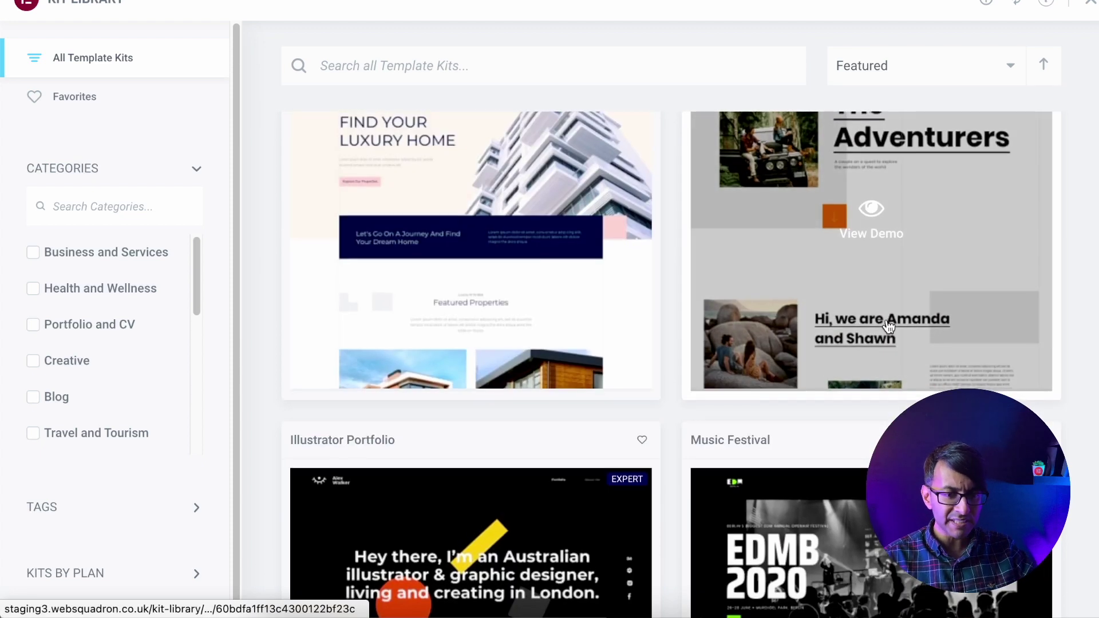
pyautogui.scroll(-1, 889, 324)
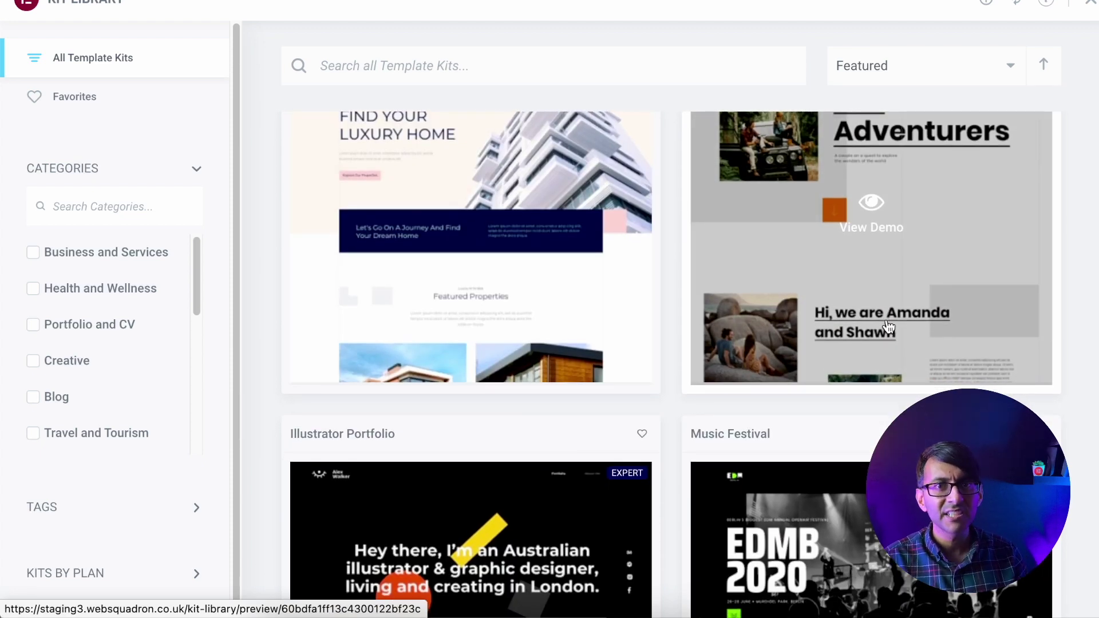
pyautogui.scroll(5, 888, 327)
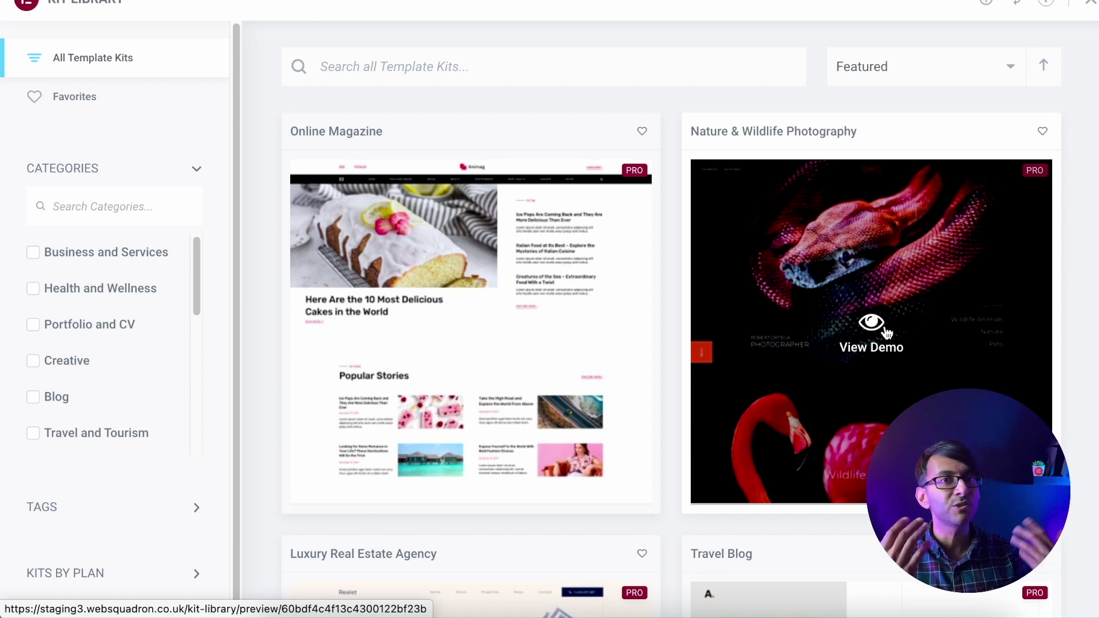
pyautogui.click(1045, 66)
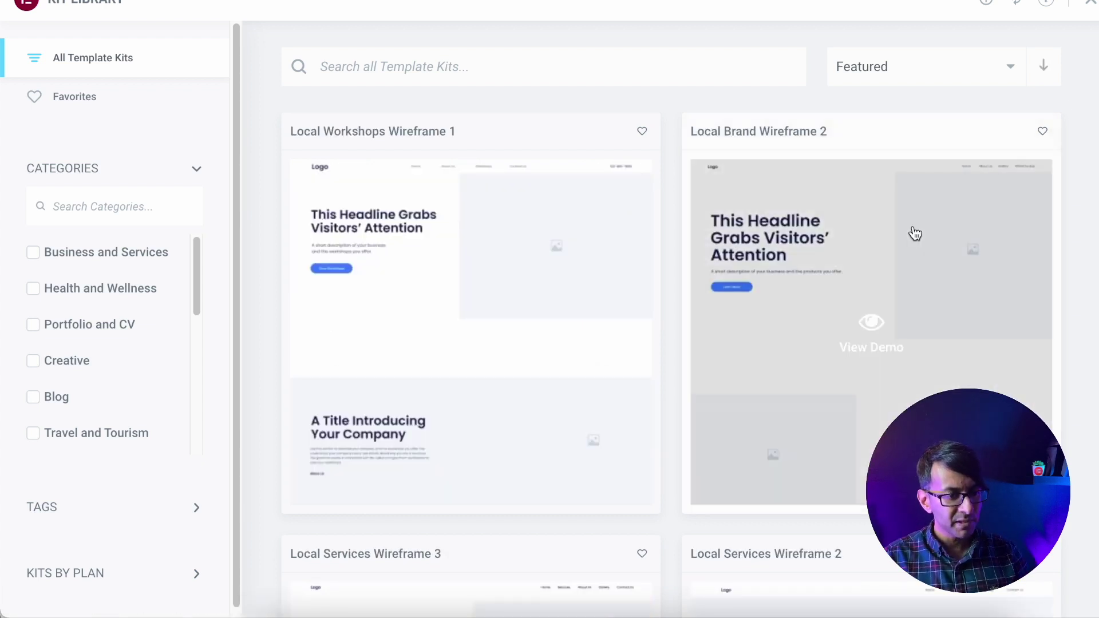
pyautogui.moveTo(902, 269)
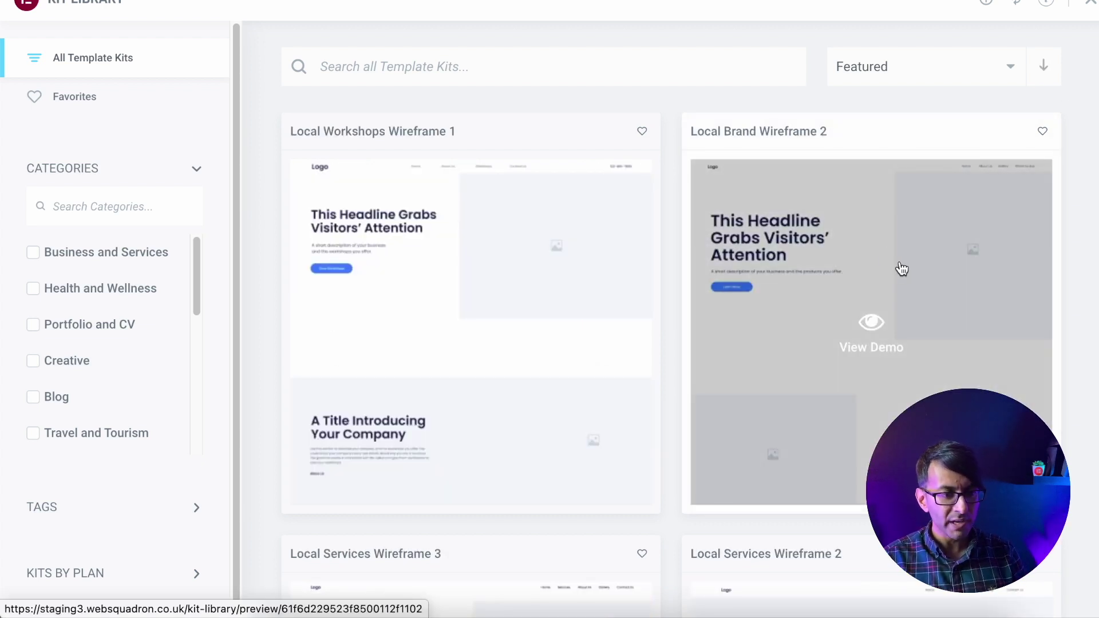
pyautogui.scroll(-5, 902, 269)
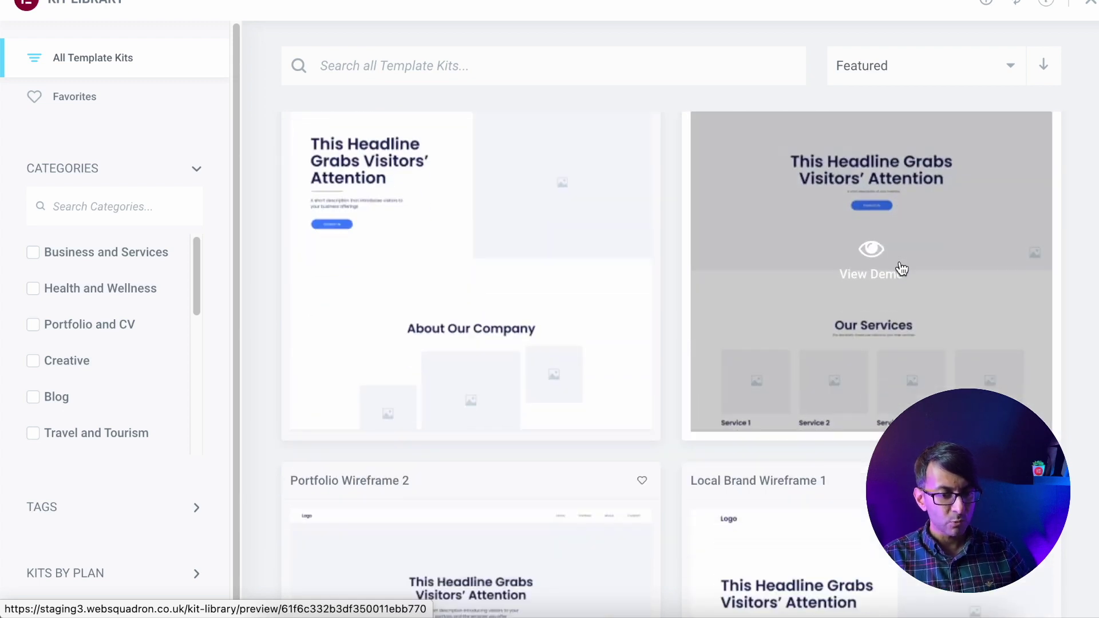
pyautogui.scroll(-5, 902, 269)
pyautogui.scroll(-1, 900, 266)
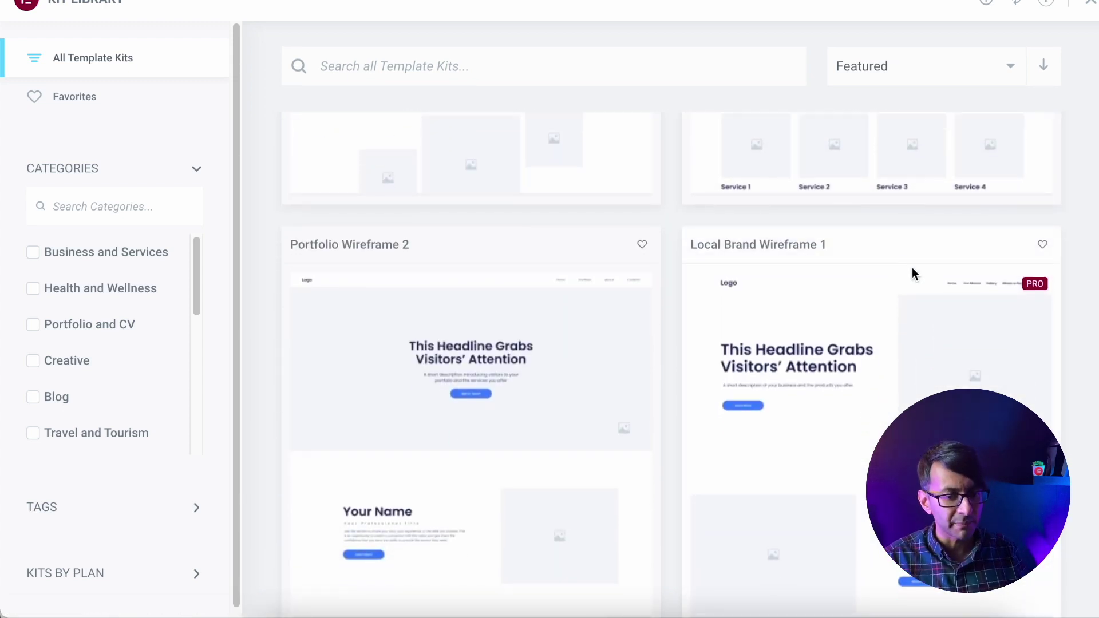
pyautogui.scroll(3, 910, 267)
pyautogui.scroll(3, 909, 284)
pyautogui.scroll(-2, 902, 384)
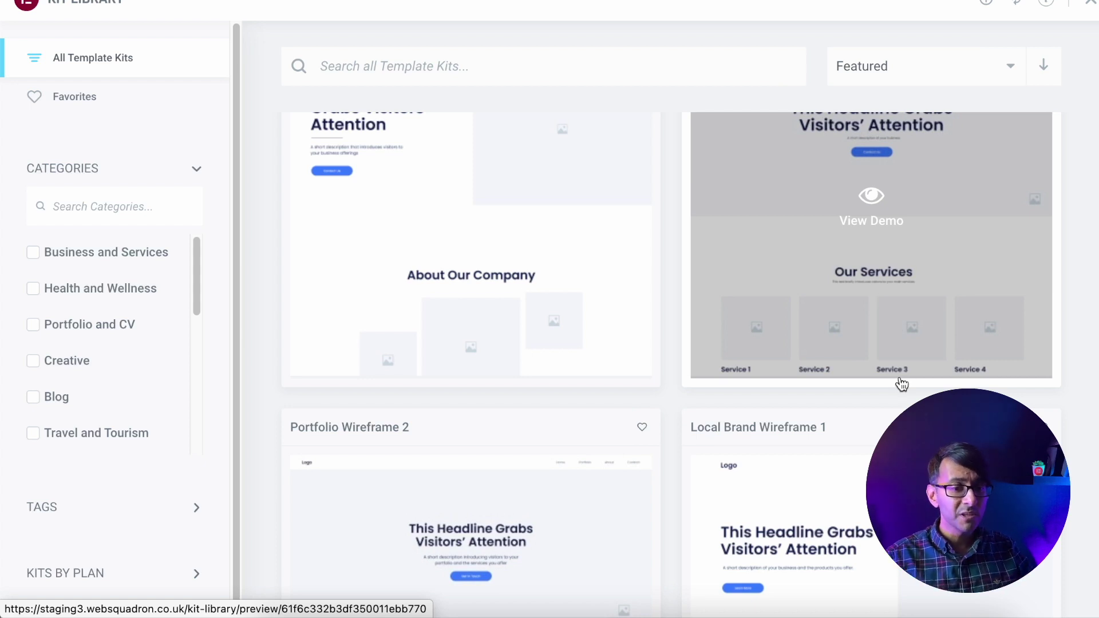
pyautogui.scroll(-2, 902, 384)
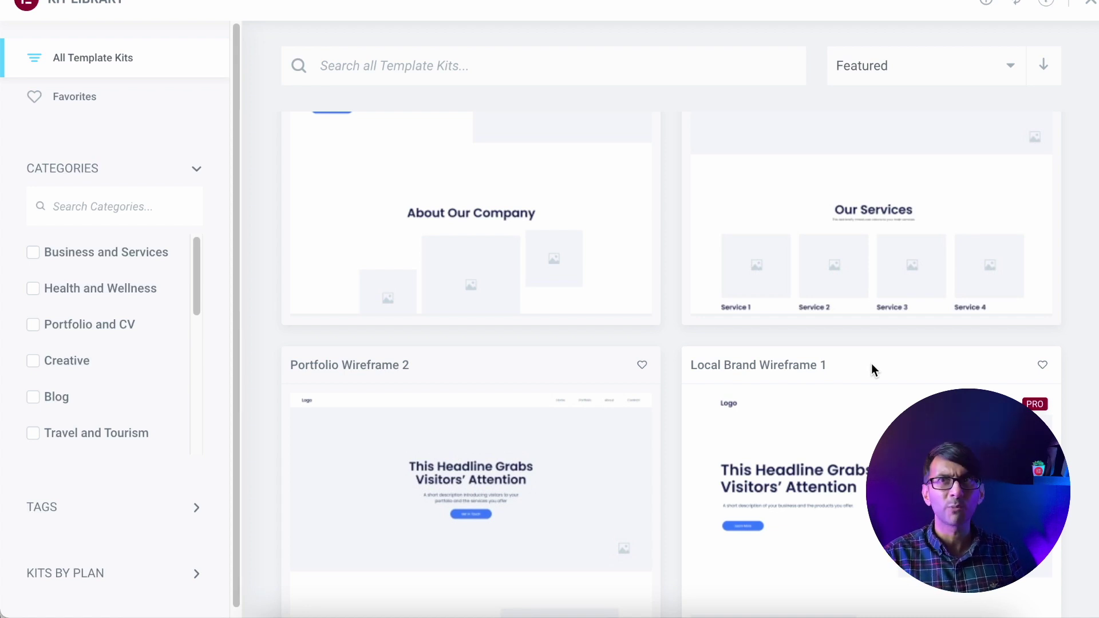
pyautogui.scroll(-1, 849, 387)
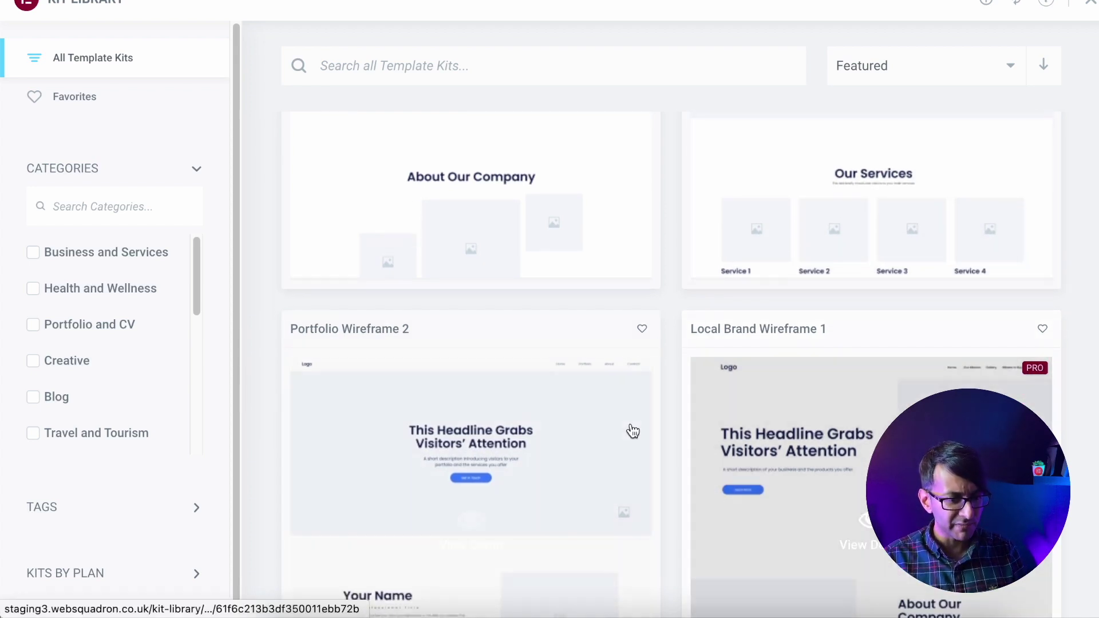
pyautogui.scroll(-1, 473, 487)
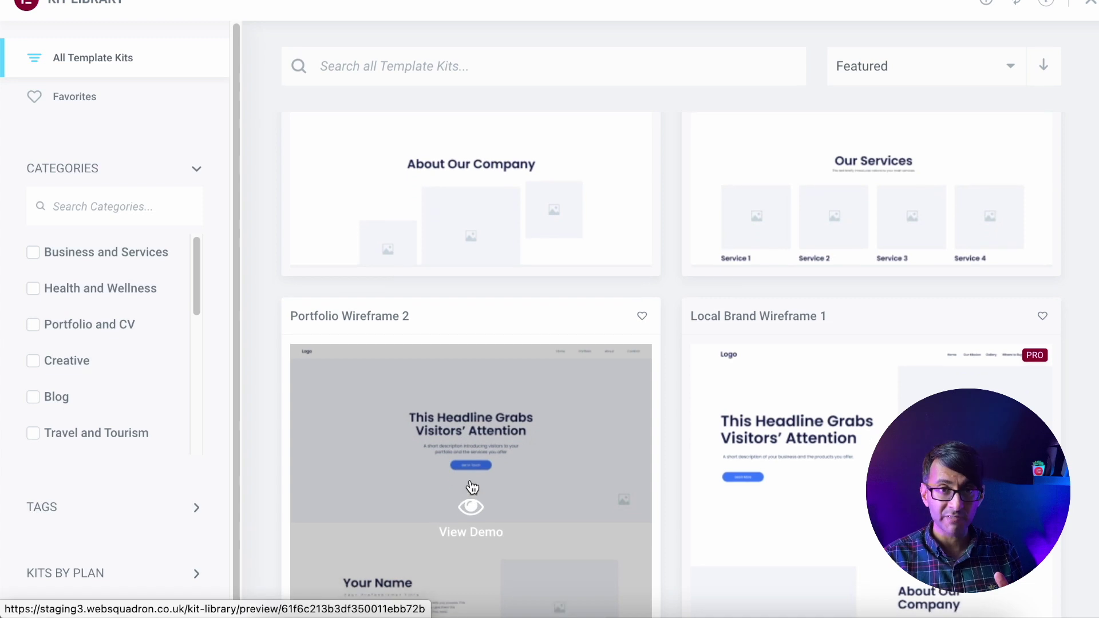
pyautogui.click(473, 488)
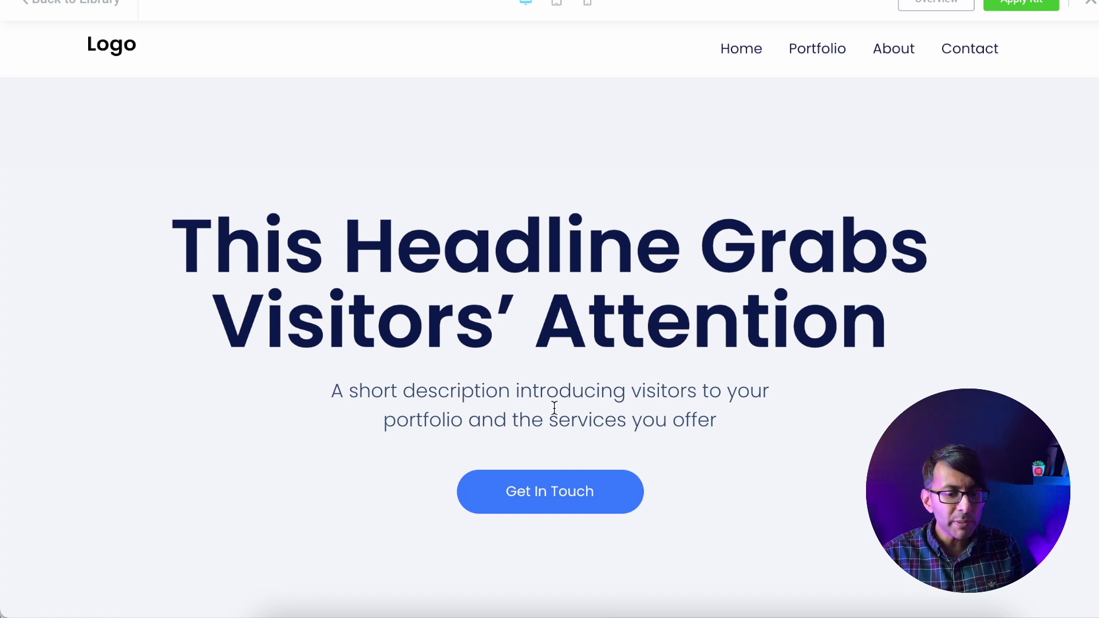
pyautogui.scroll(-1, 655, 392)
pyautogui.scroll(-1, 655, 392)
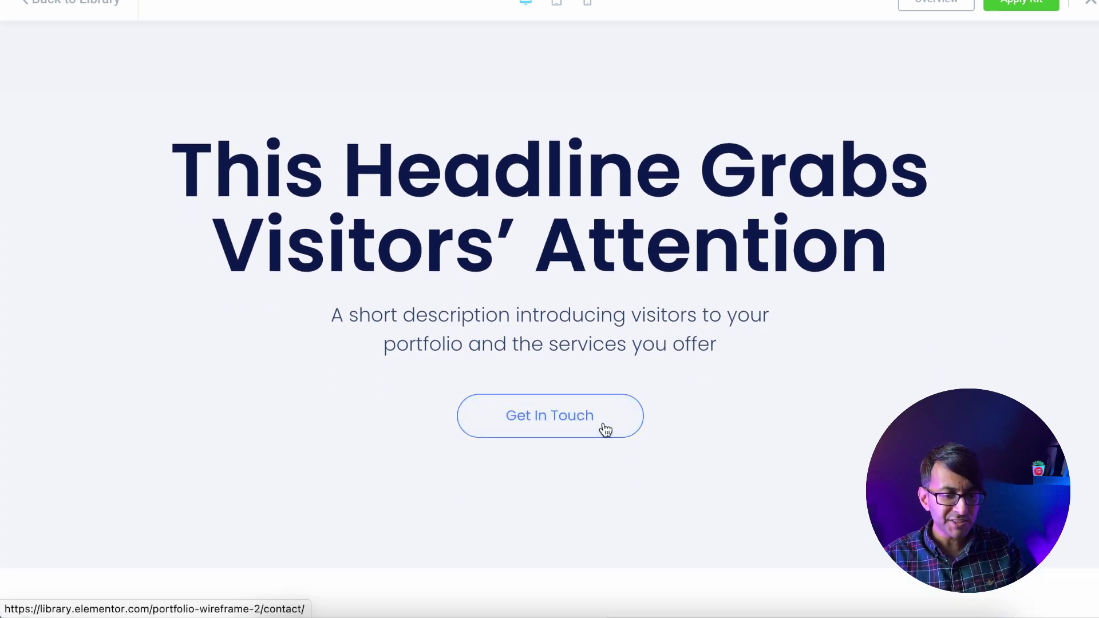
pyautogui.scroll(-4, 659, 372)
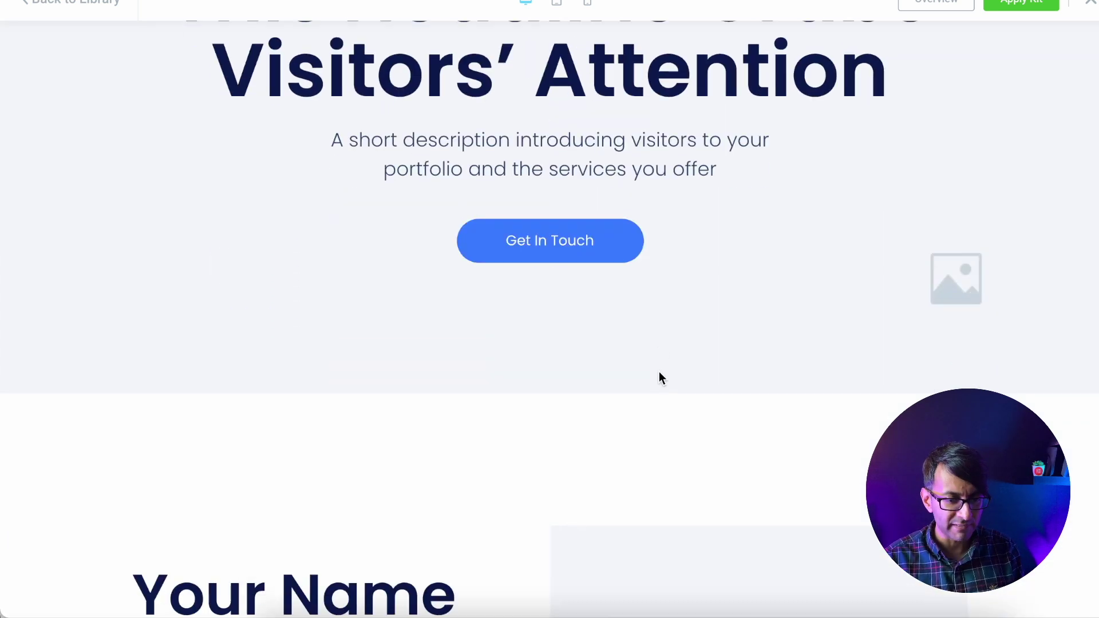
pyautogui.scroll(5, 672, 358)
pyautogui.scroll(3, 652, 171)
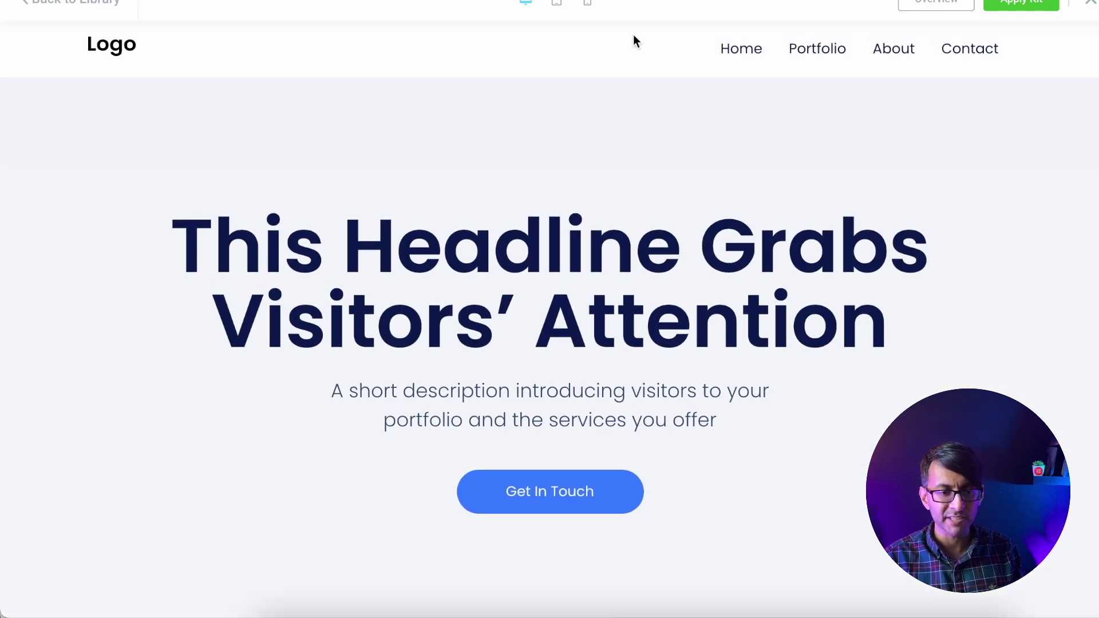
# Preview the Portfolio Wireframe 2 demo at mobile width, then back at desktop width
pyautogui.click(590, 6)
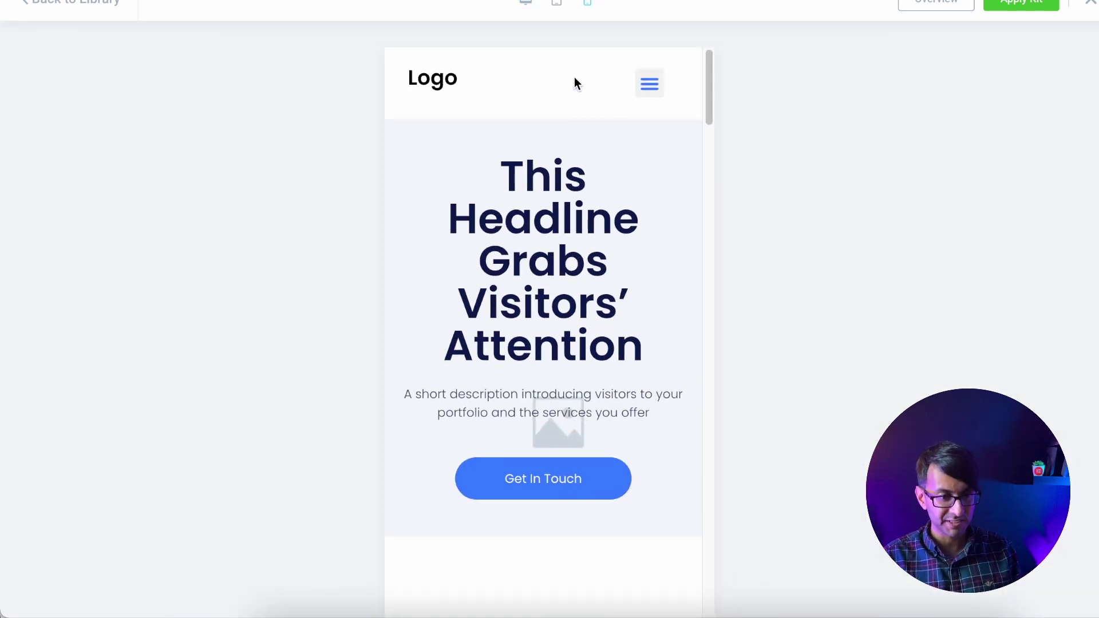
pyautogui.click(525, 5)
pyautogui.scroll(-5, 769, 331)
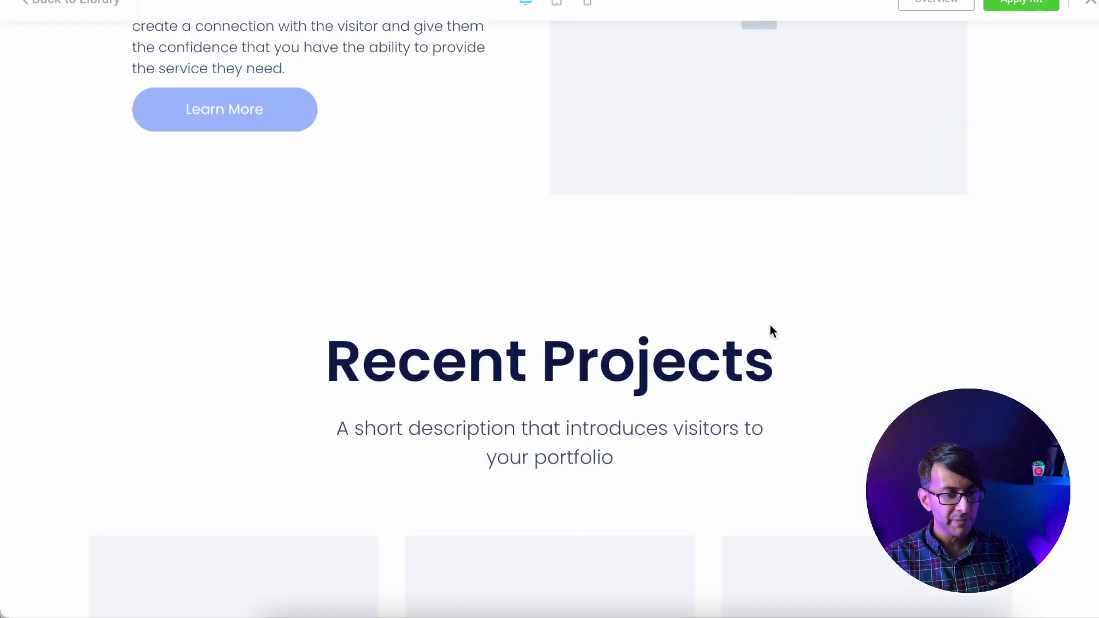
pyautogui.scroll(-2, 770, 330)
pyautogui.scroll(-3, 762, 325)
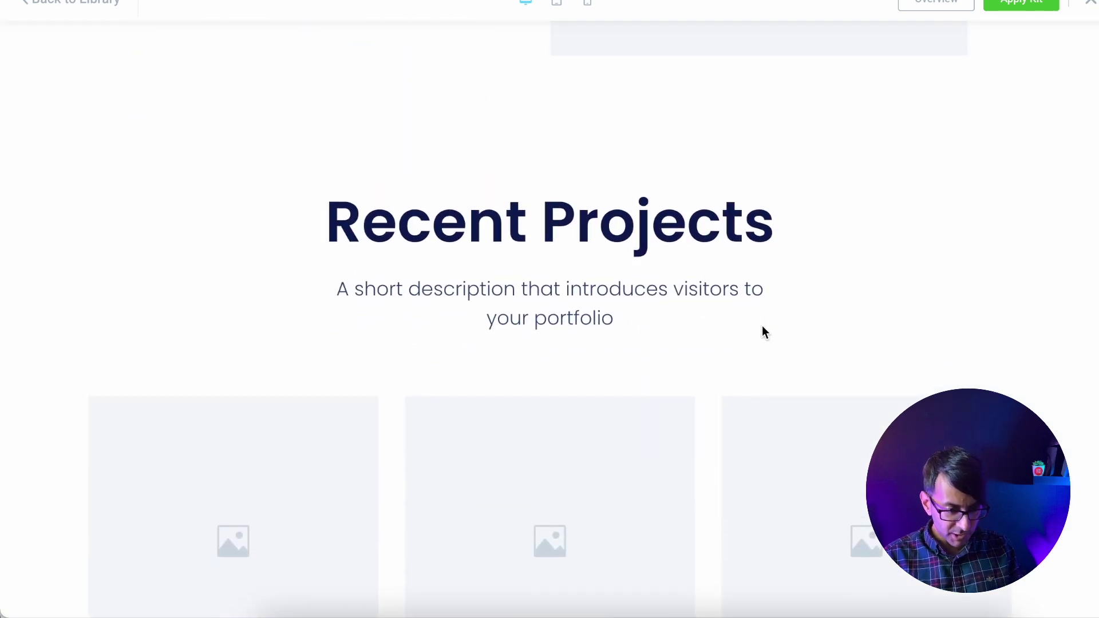
pyautogui.scroll(8, 762, 325)
pyautogui.scroll(-1, 762, 326)
pyautogui.scroll(-1, 761, 326)
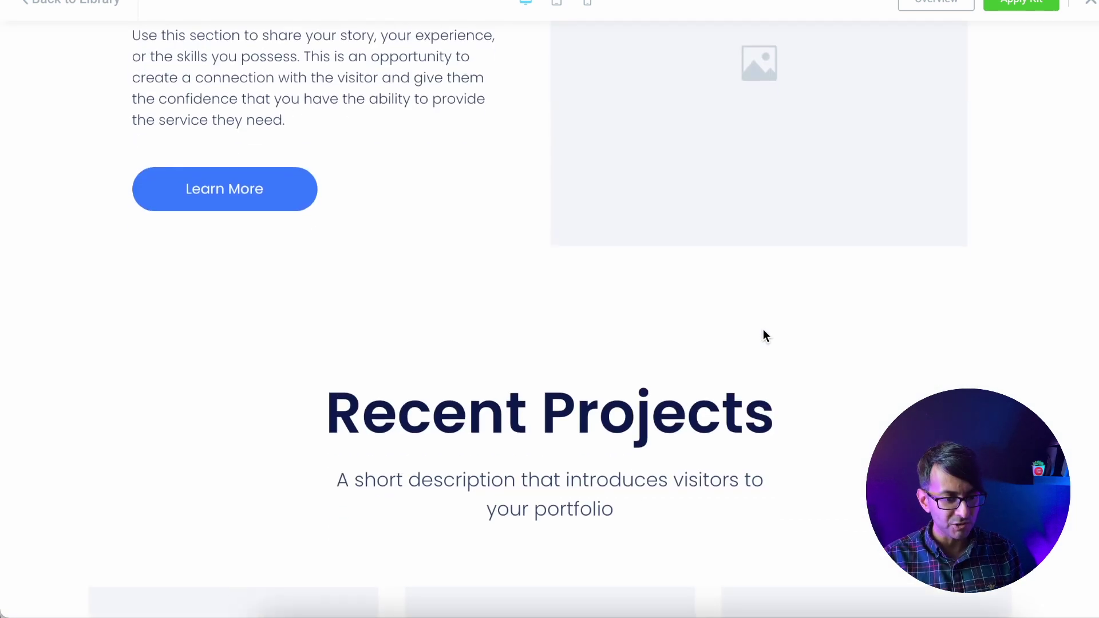
pyautogui.scroll(-4, 763, 328)
pyautogui.scroll(-3, 763, 343)
pyautogui.scroll(-2, 764, 343)
pyautogui.scroll(-4, 764, 342)
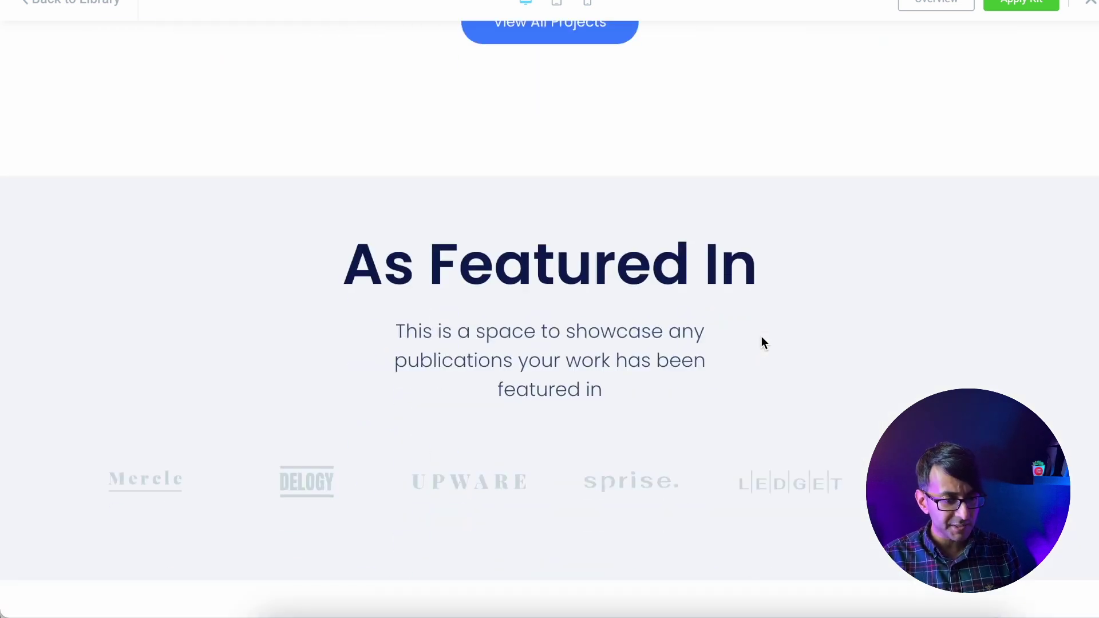
pyautogui.scroll(-2, 764, 342)
pyautogui.scroll(-4, 761, 343)
pyautogui.scroll(-4, 761, 342)
pyautogui.scroll(-3, 761, 343)
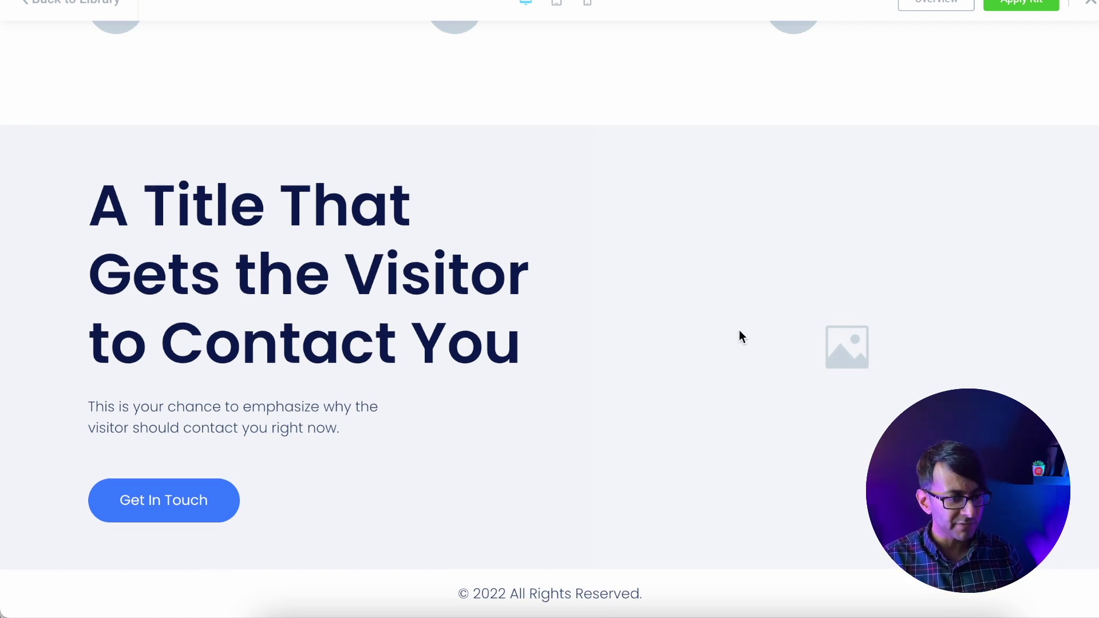
pyautogui.scroll(3, 739, 330)
pyautogui.scroll(-3, 734, 344)
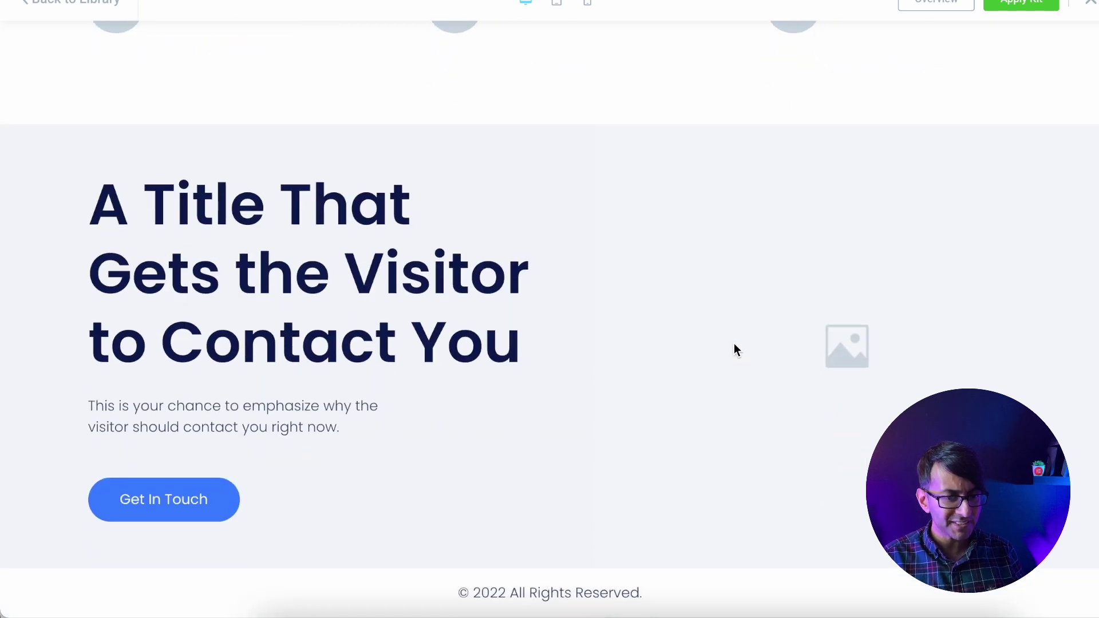
# Preview the kit's Portfolio page from the overview, then return to the page overview
pyautogui.click(936, 4)
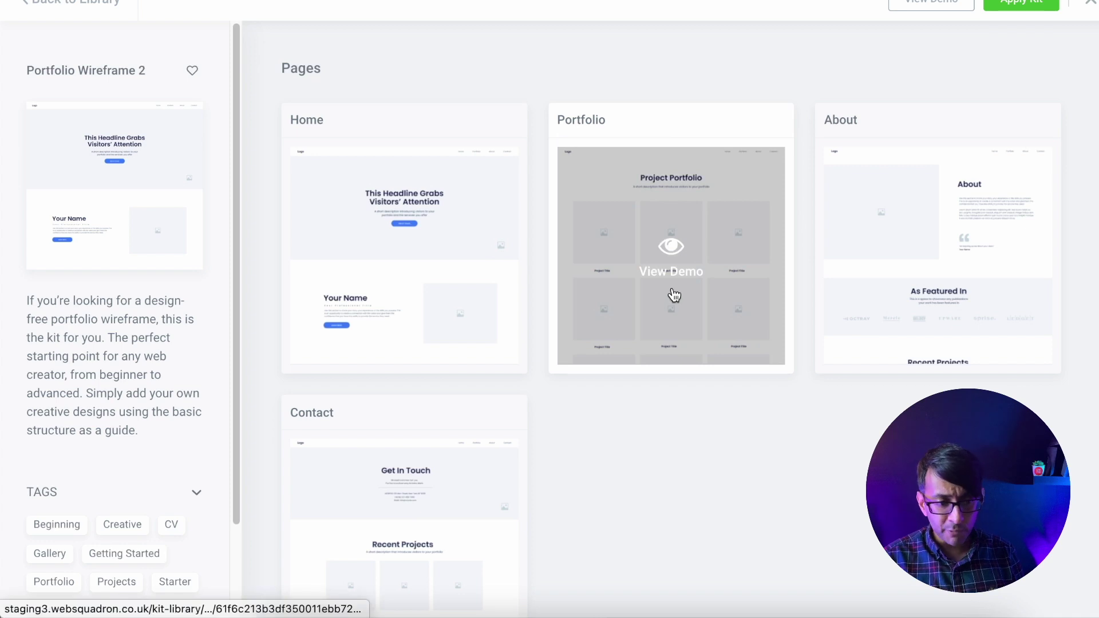
pyautogui.moveTo(404, 515)
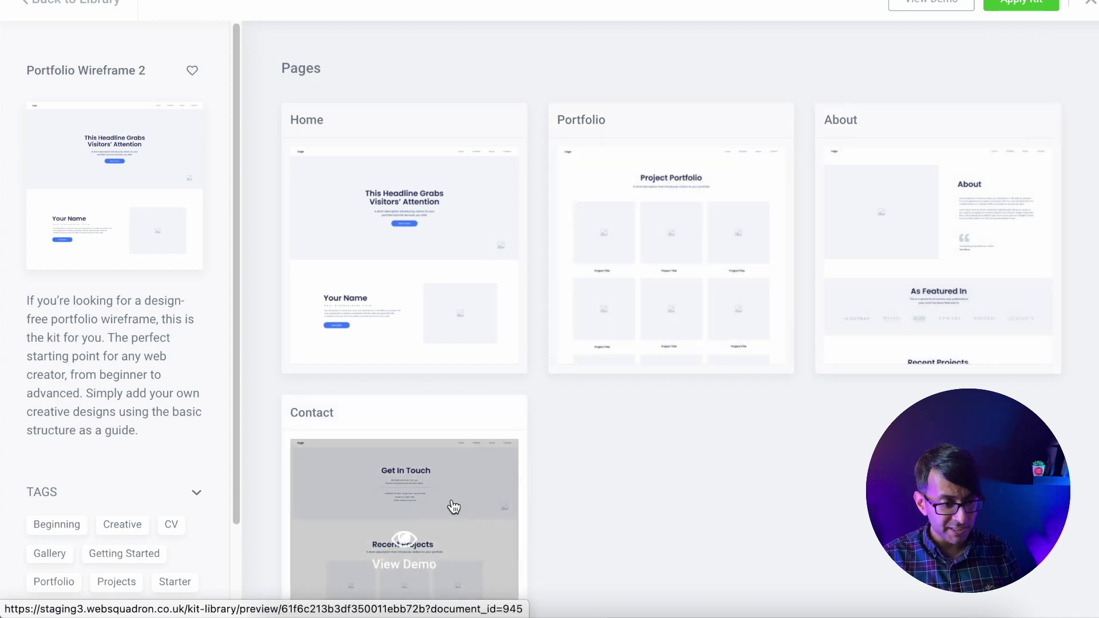
pyautogui.click(637, 314)
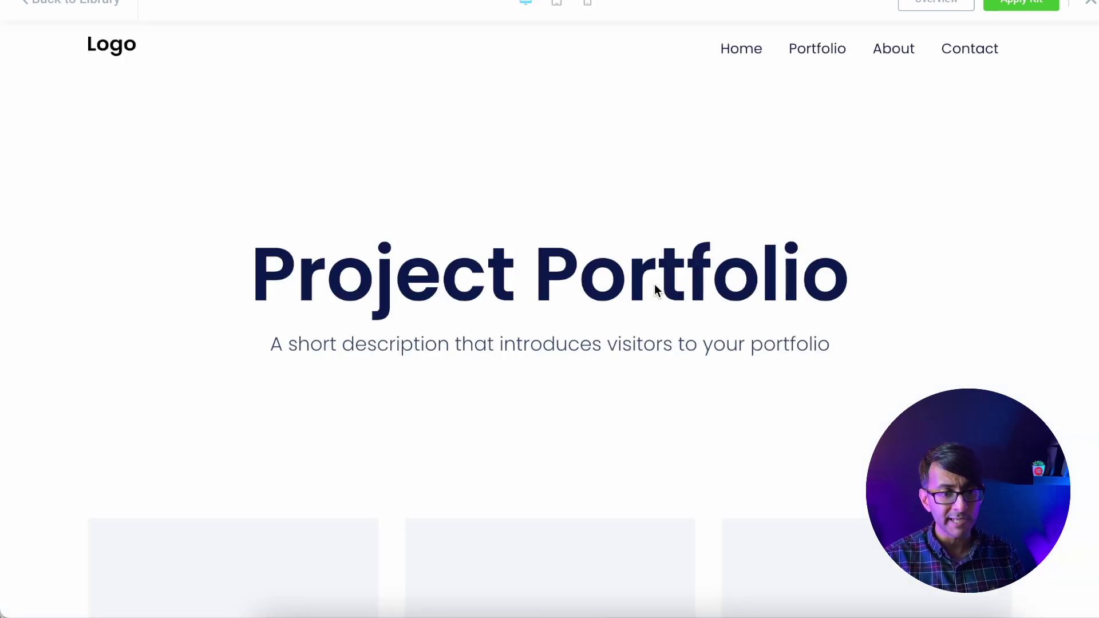
pyautogui.scroll(-3, 690, 307)
pyautogui.scroll(-5, 695, 316)
pyautogui.scroll(-1, 695, 317)
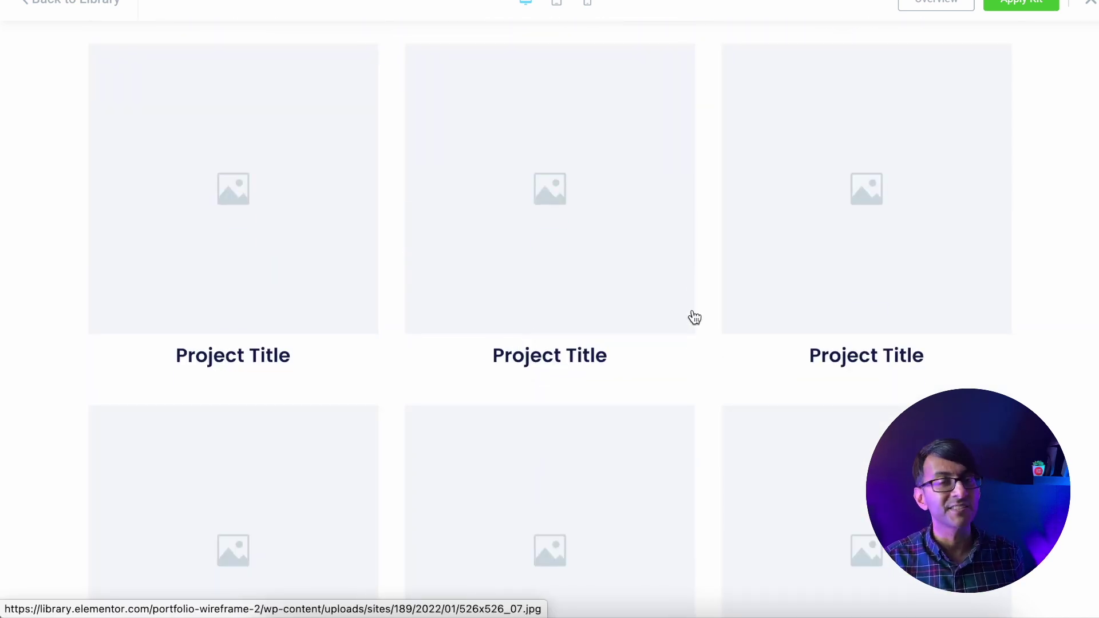
pyautogui.scroll(-3, 848, 303)
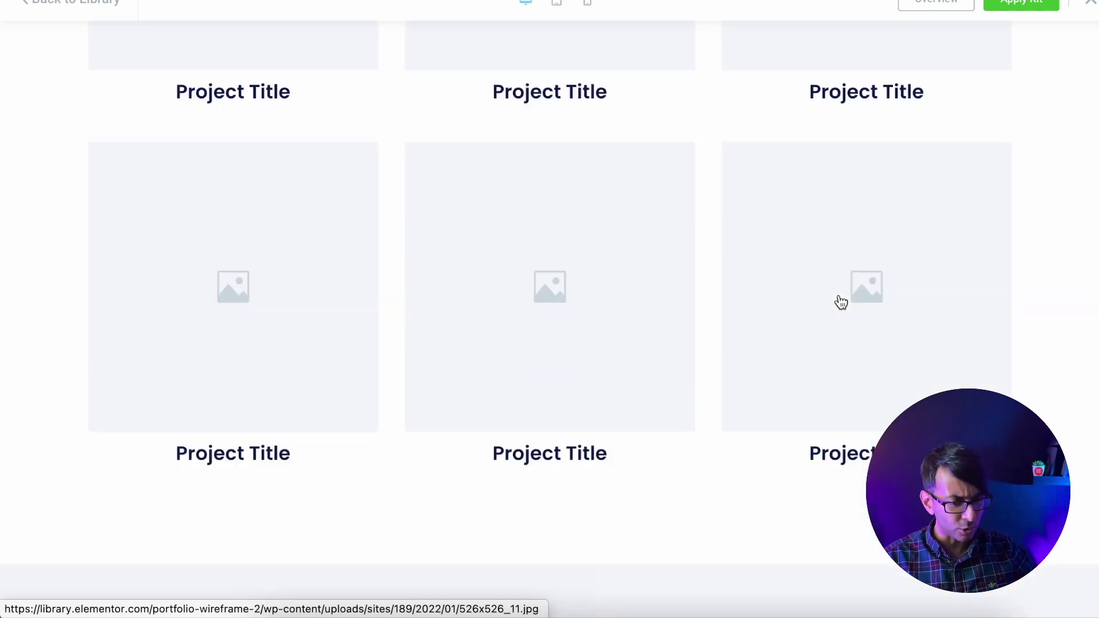
pyautogui.scroll(-3, 849, 303)
pyautogui.click(936, 2)
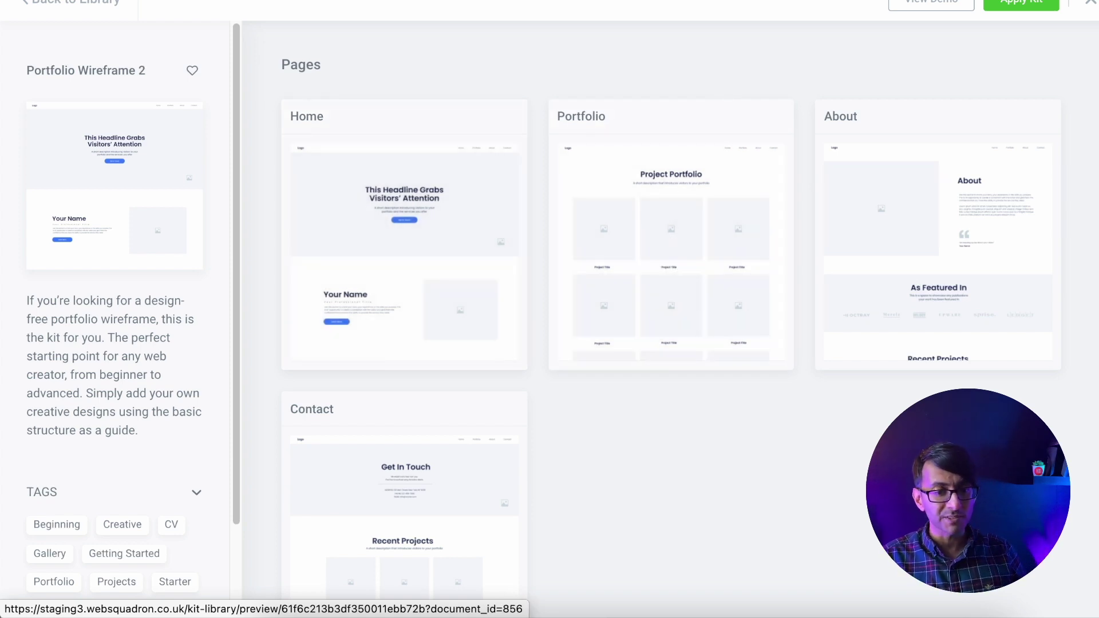
# Dismiss the Apply Kit prompt without applying, and exit to the WordPress Dashboard
pyautogui.click(1030, 10)
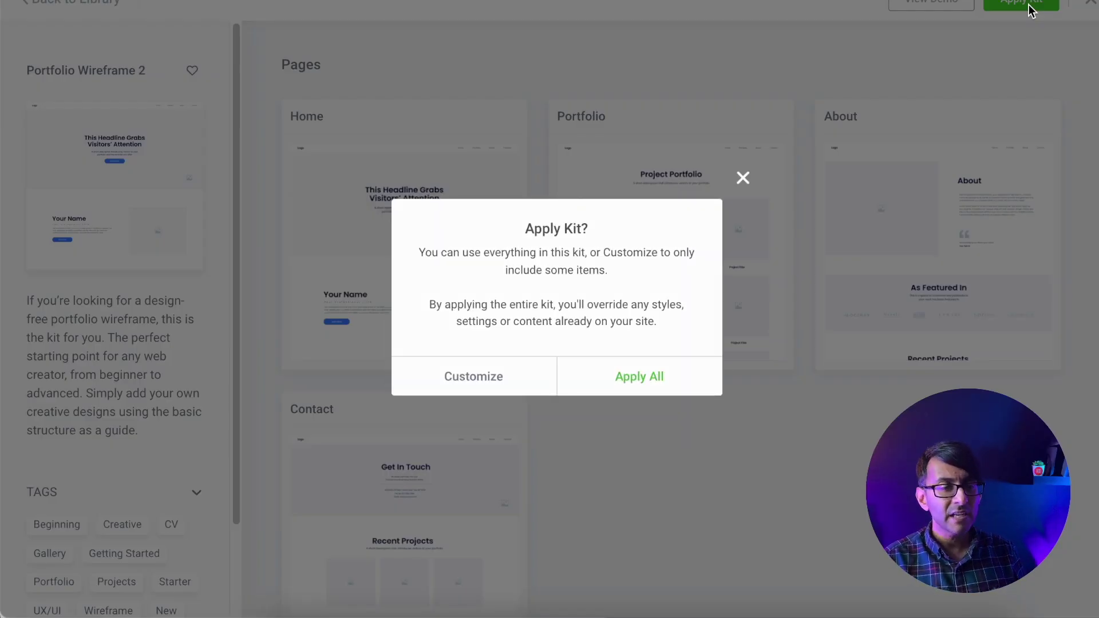
pyautogui.click(743, 178)
pyautogui.click(1088, 7)
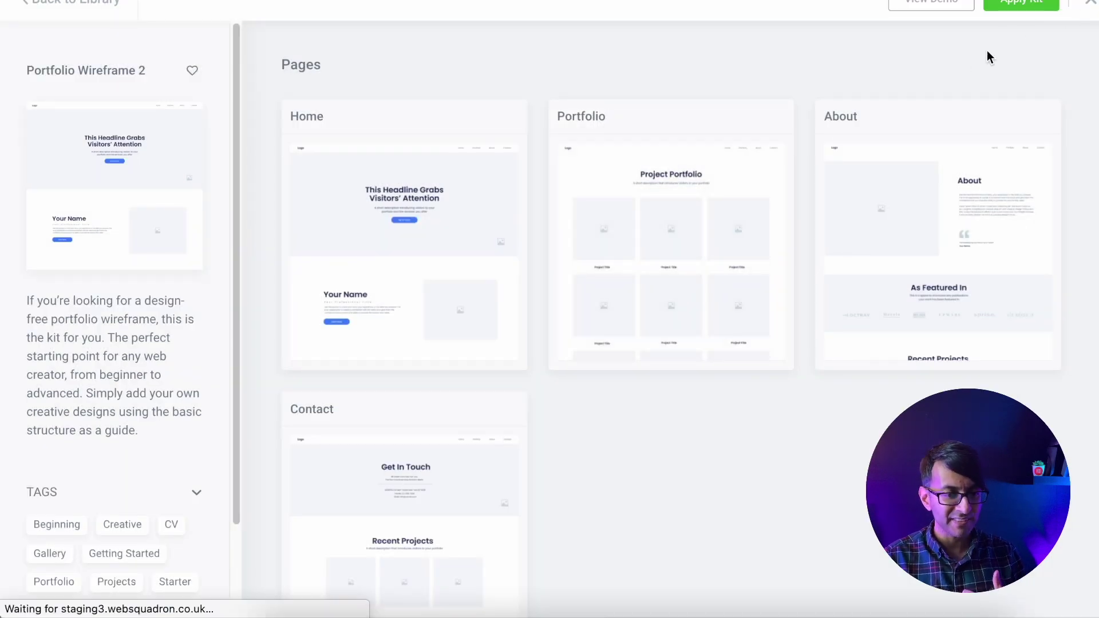
pyautogui.moveTo(60, 485)
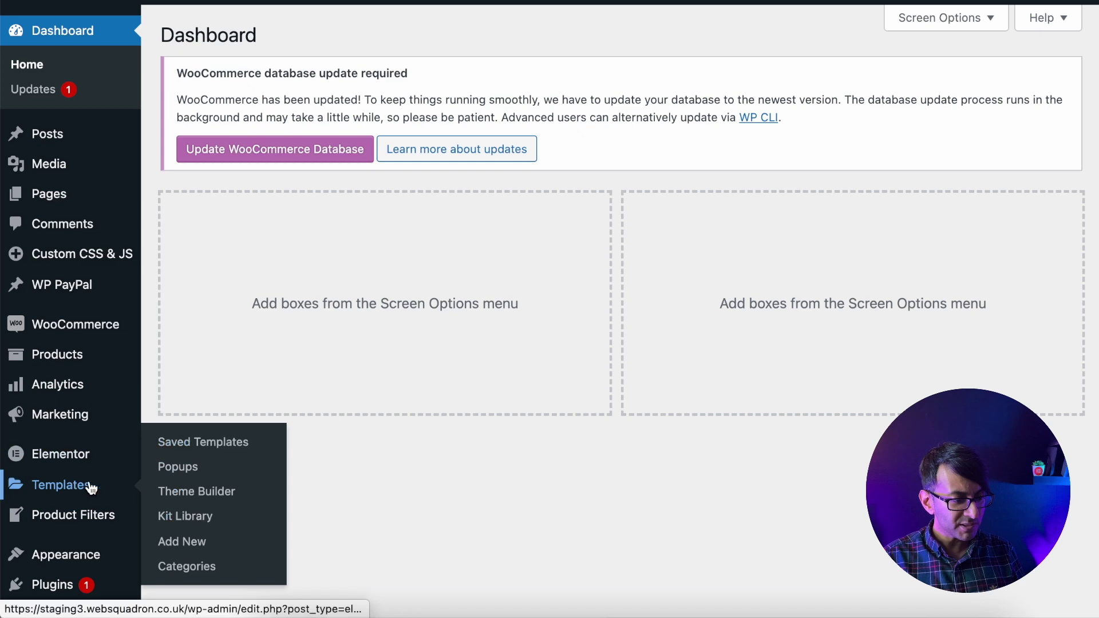
# Reopen the Kit Library from the Templates menu in the WordPress sidebar
pyautogui.click(181, 518)
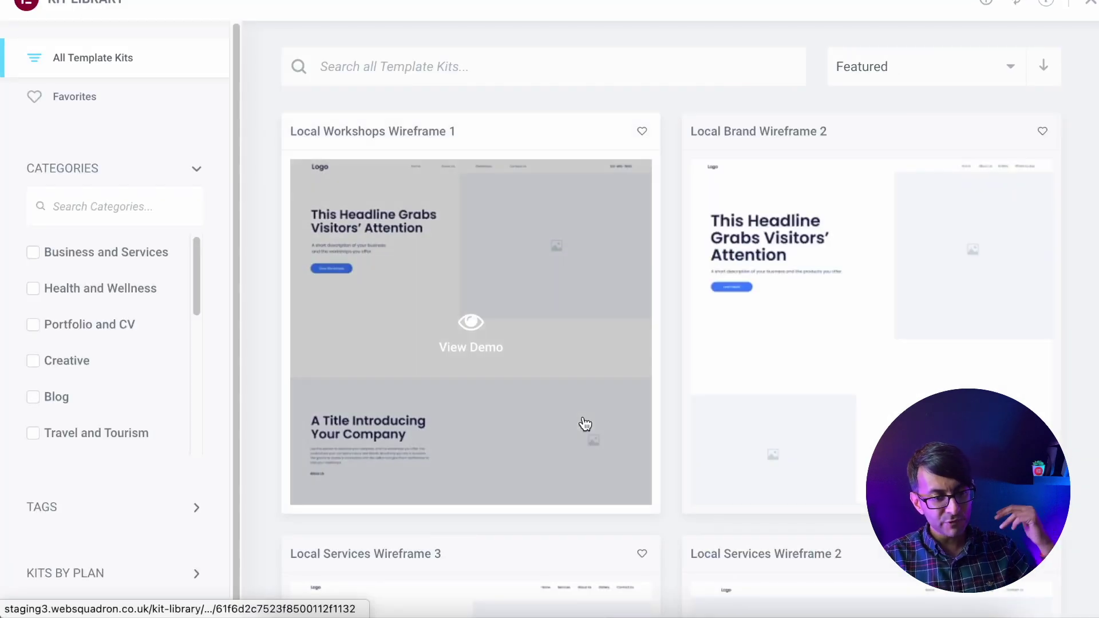
pyautogui.scroll(-4, 758, 437)
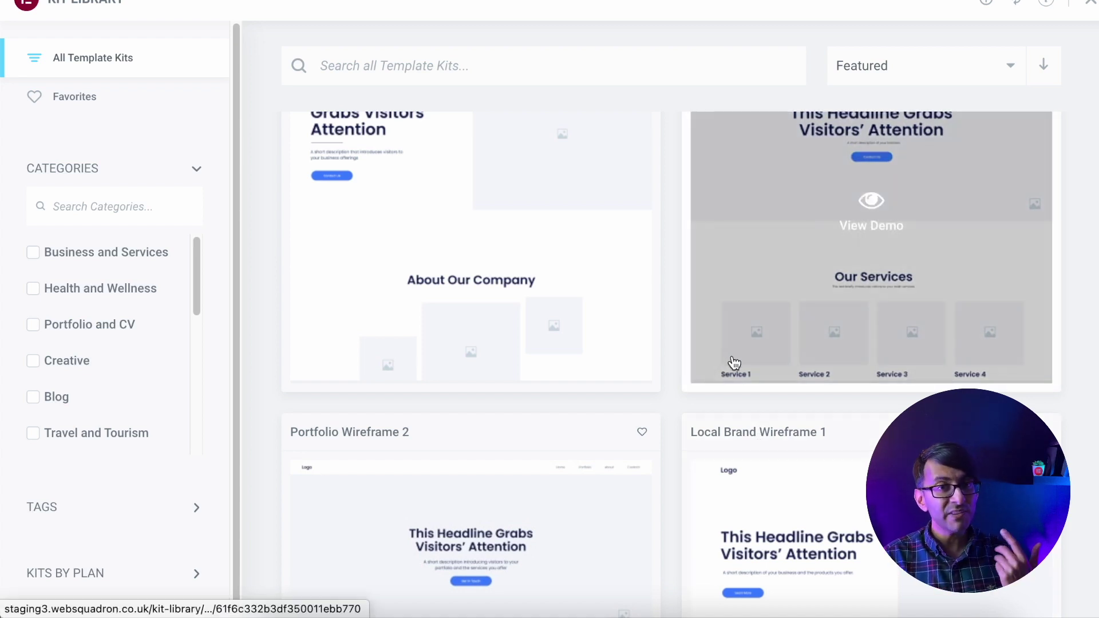
pyautogui.moveTo(781, 178)
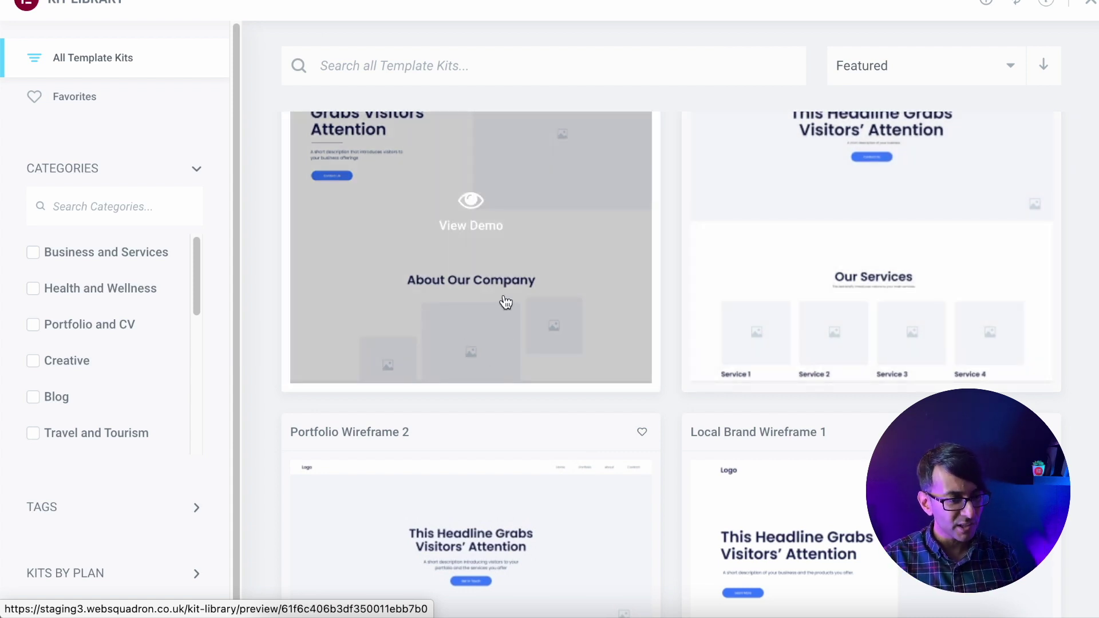
# Open the Local Services Wireframe 3 kit card to see its page list
pyautogui.click(503, 301)
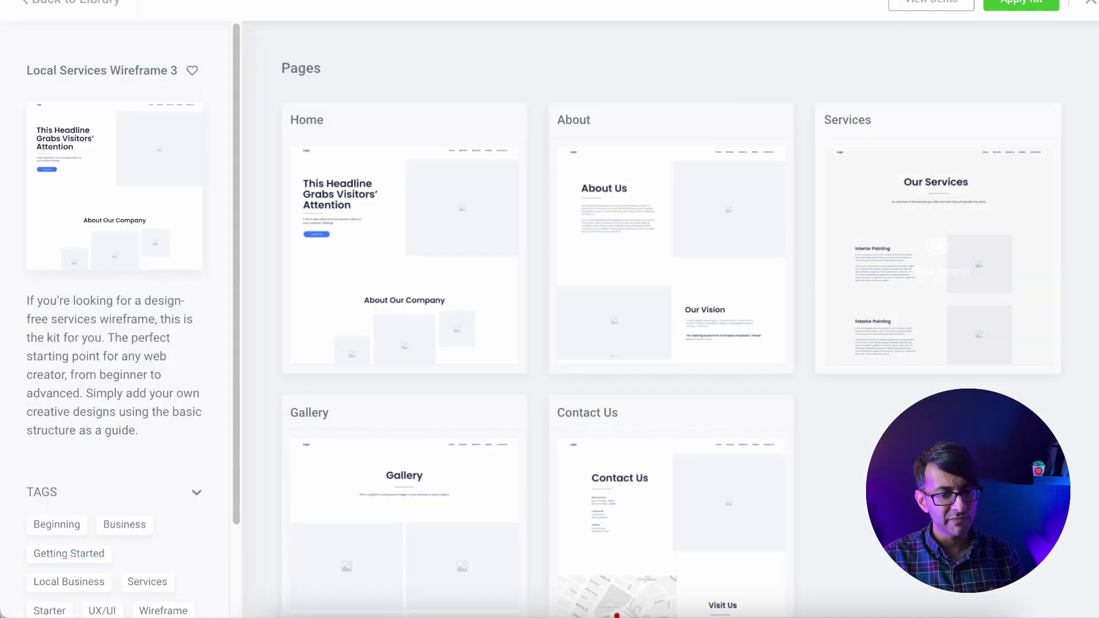
pyautogui.scroll(-1, 670, 343)
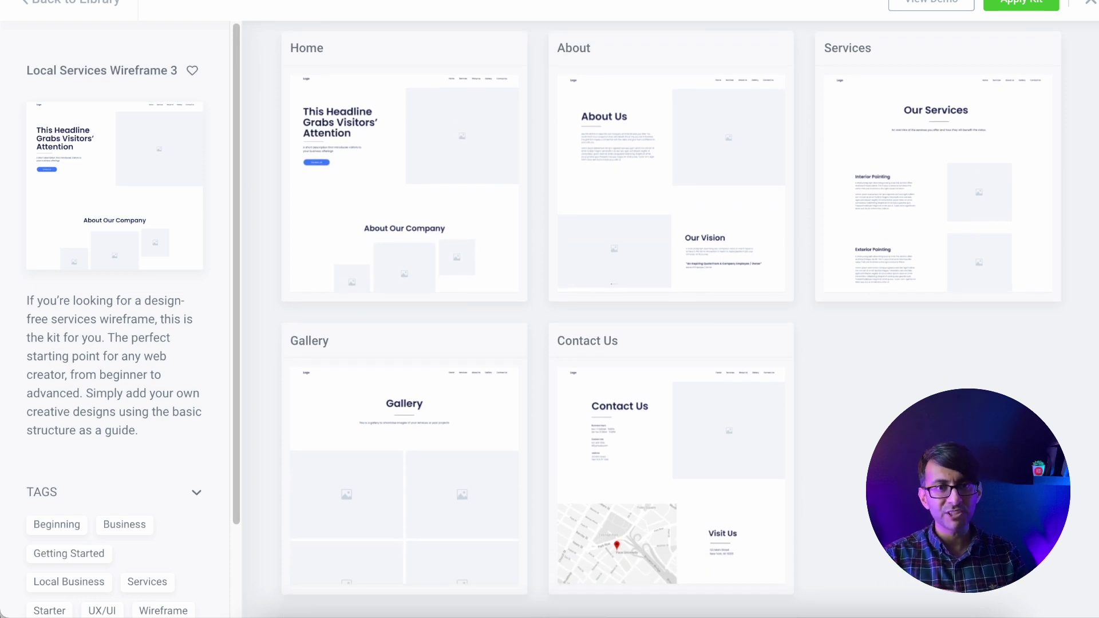